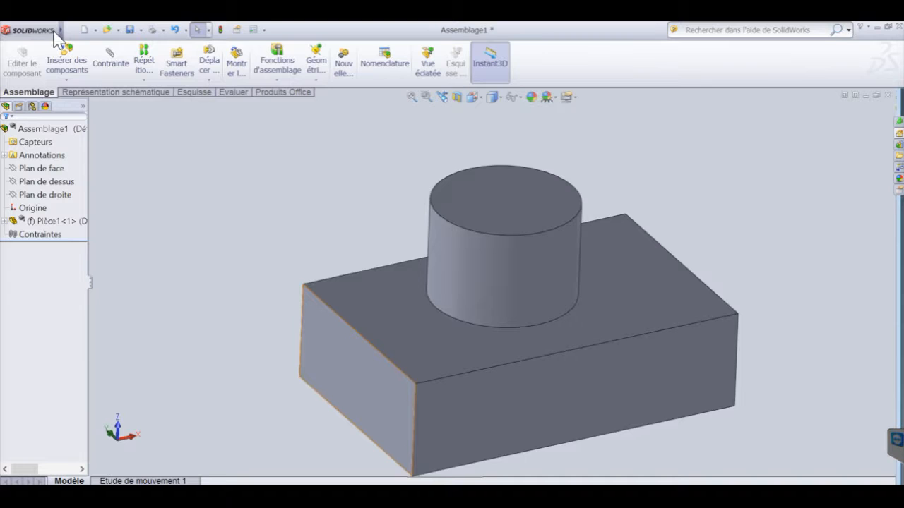
Start EFICN SW on the assembly, widen the side pane and accept the default assembly properties
mouse_move(46, 31)
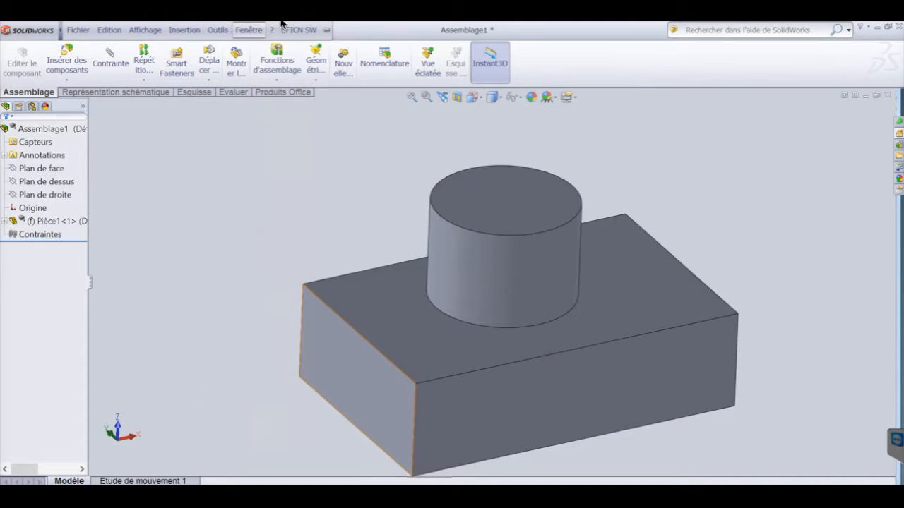
mouse_move(292, 27)
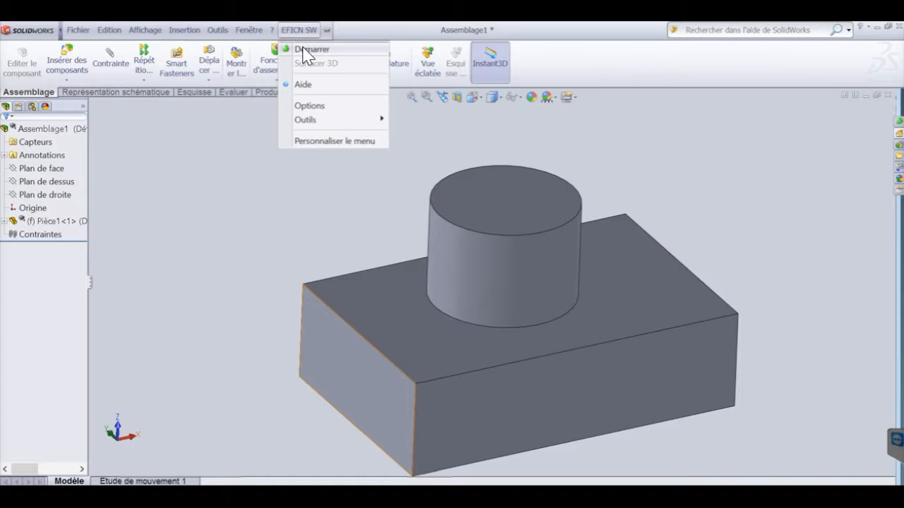
click(305, 50)
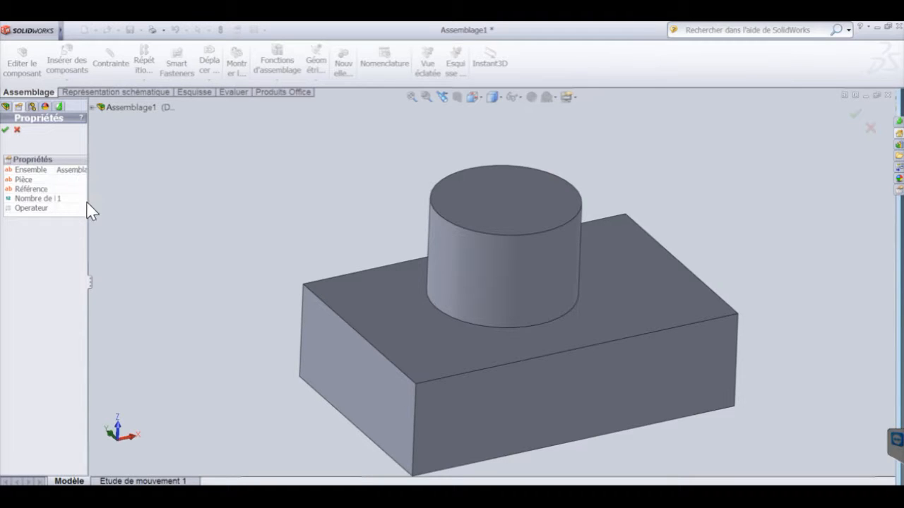
drag(94, 288, 156, 290)
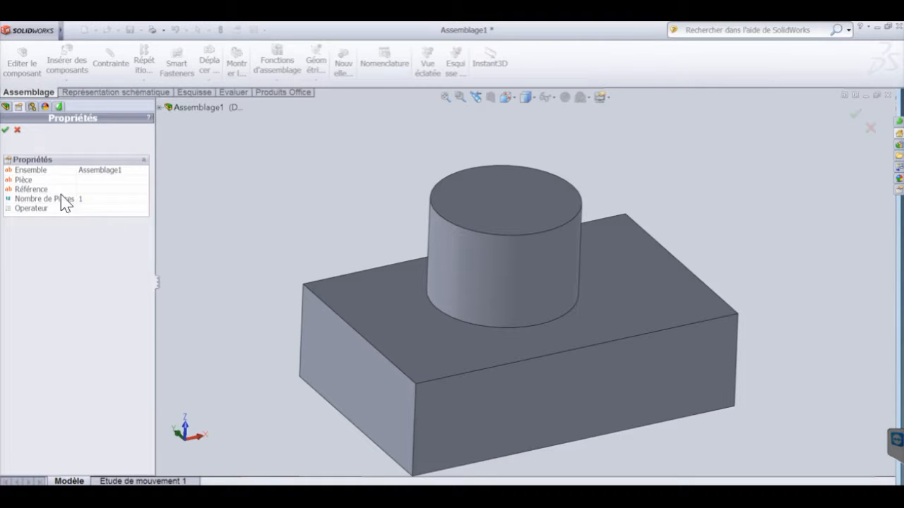
click(5, 130)
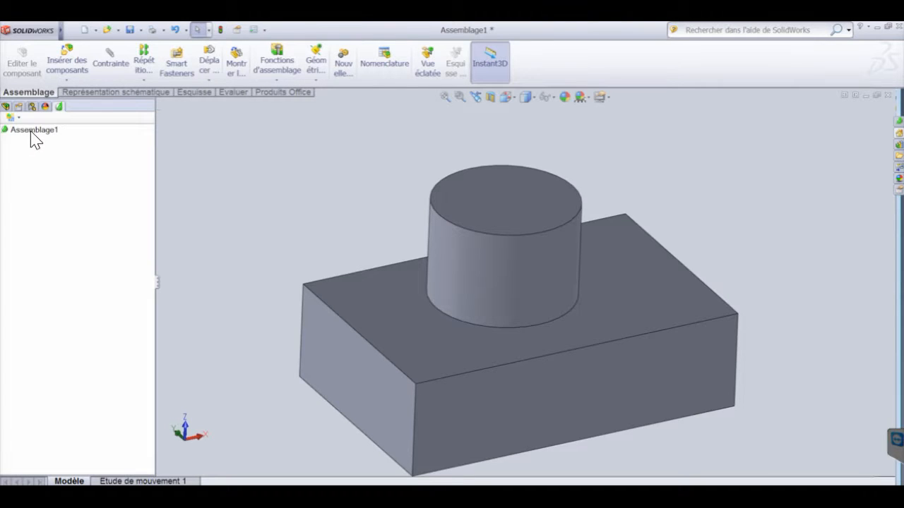
Create a milling phase (Fraisage) with program number 1111 on the HAAS machine
click(10, 117)
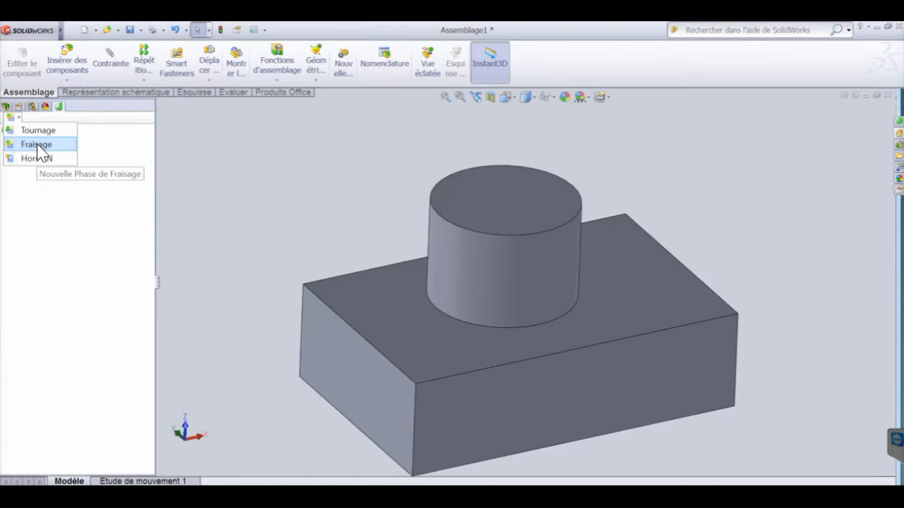
click(39, 147)
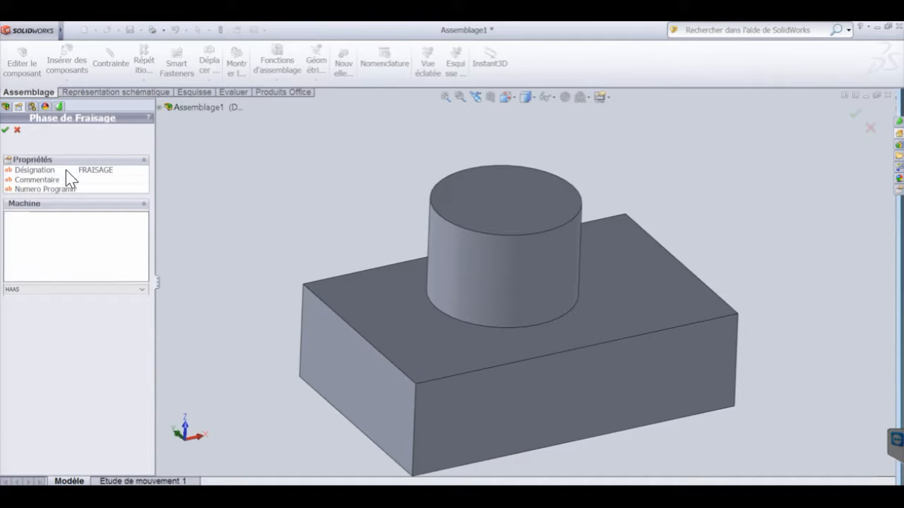
click(97, 189)
click(66, 288)
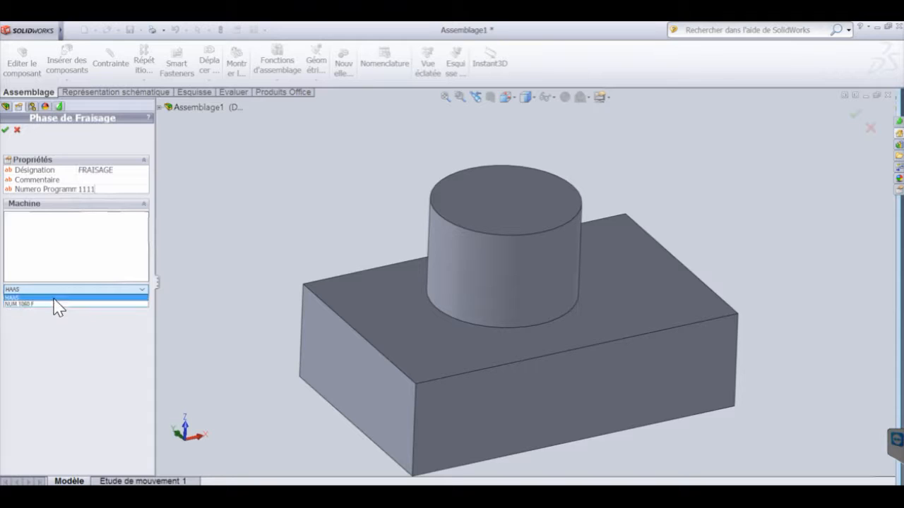
click(53, 298)
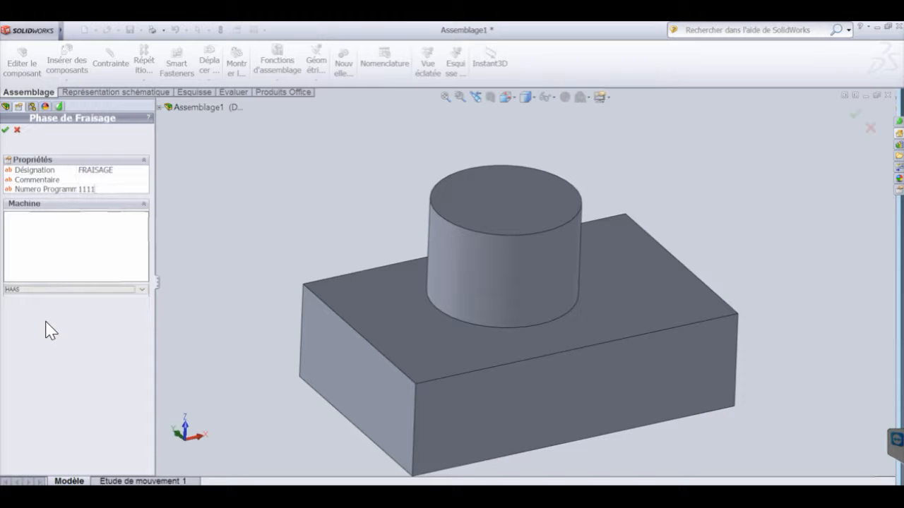
click(6, 131)
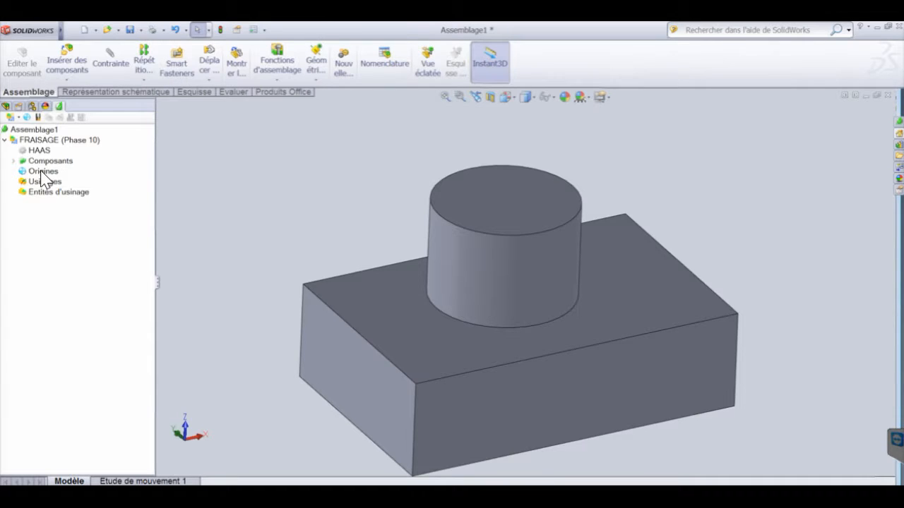
Create a part positioning (Mise en position) for the milling phase, using Pièce1-1 as its component
click(28, 118)
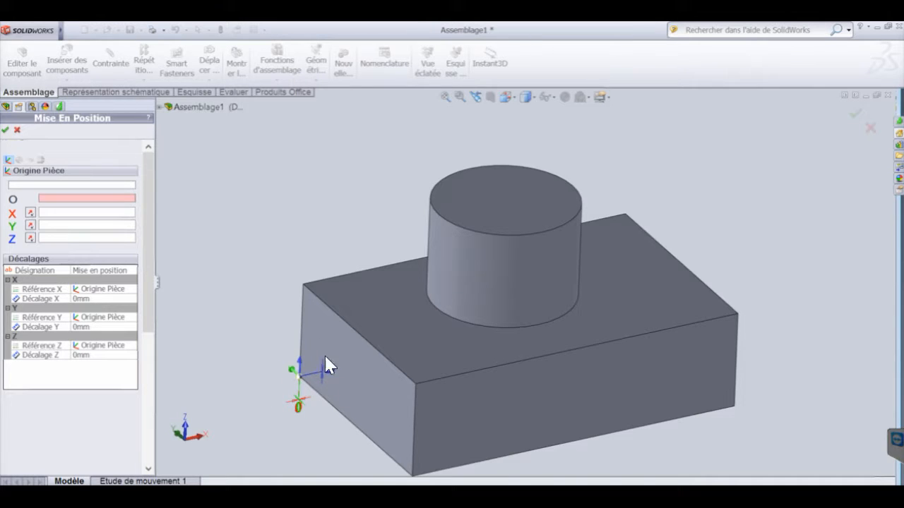
click(31, 187)
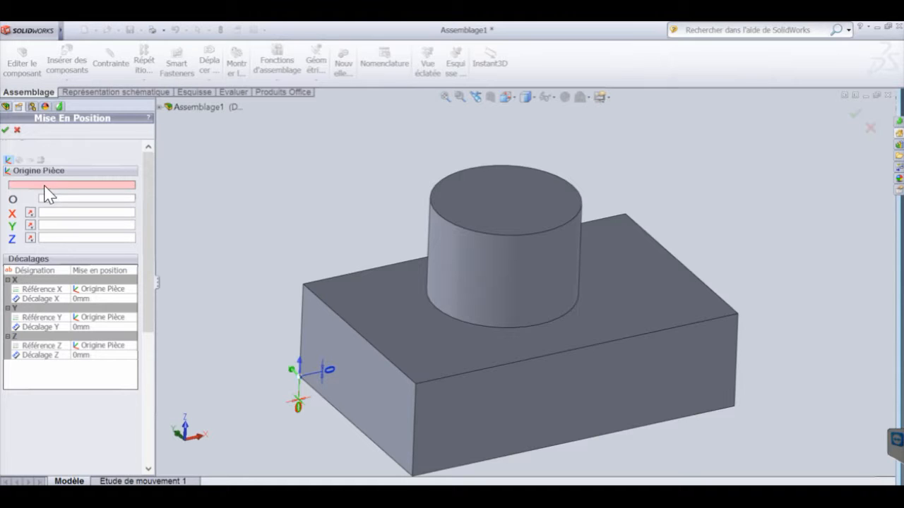
click(379, 309)
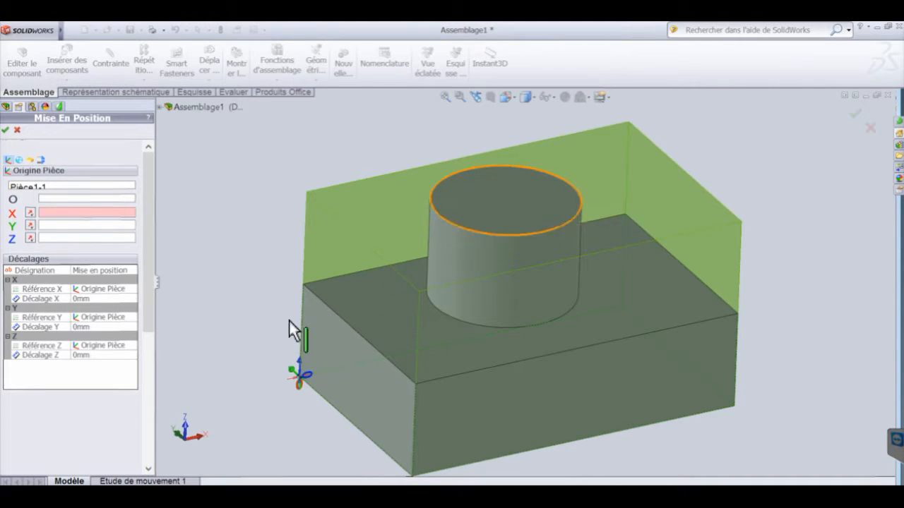
Offset program origin OP0 from the part origin by 66.26 mm in X and -38.28 mm in Y
click(20, 161)
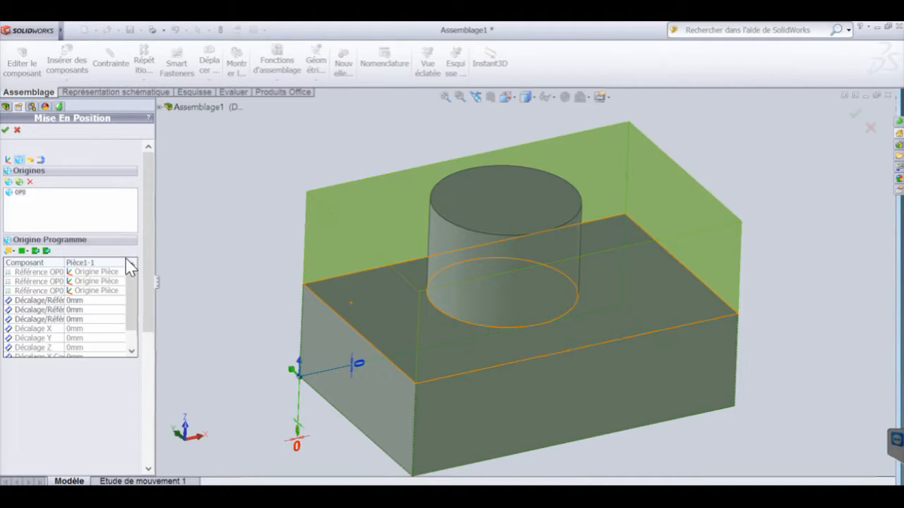
click(82, 301)
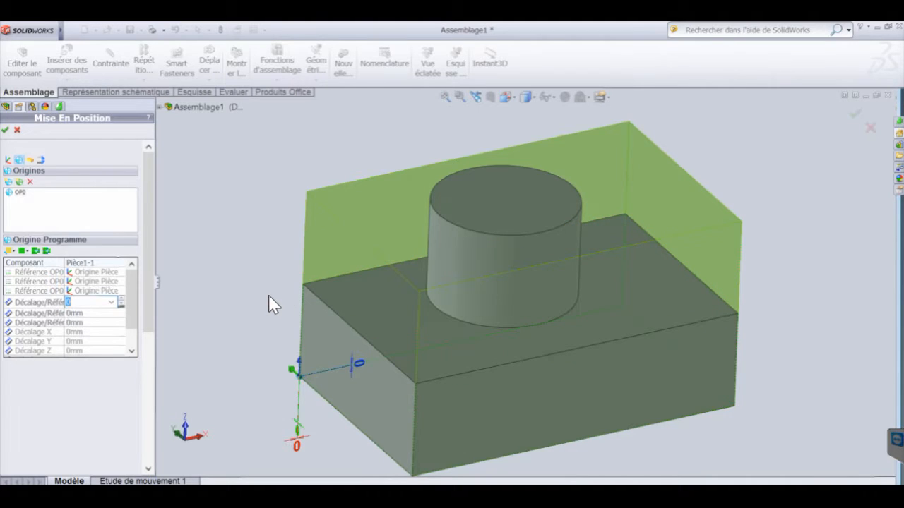
text(66)
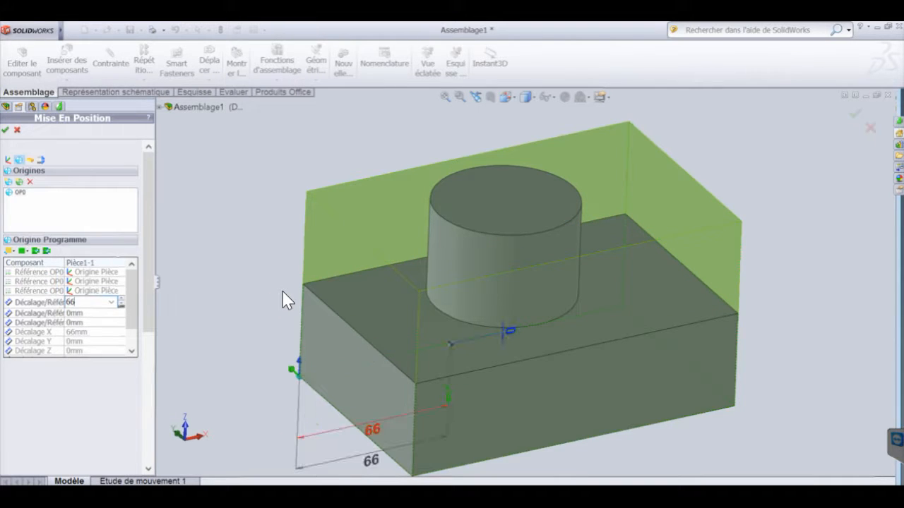
text(.20)
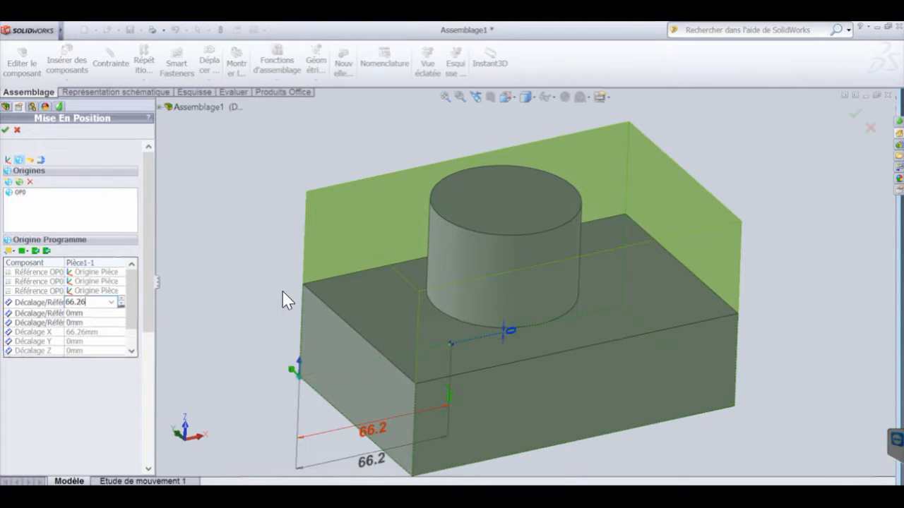
click(92, 313)
click(94, 311)
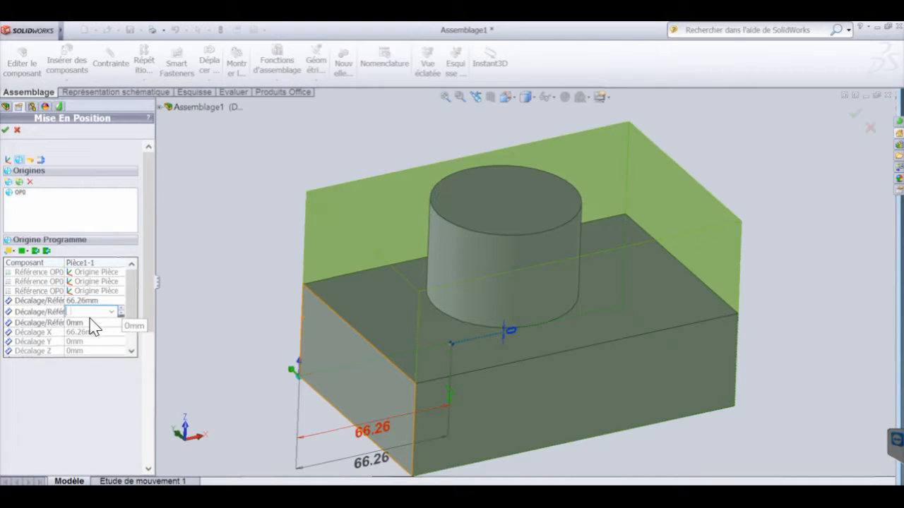
text(-38)
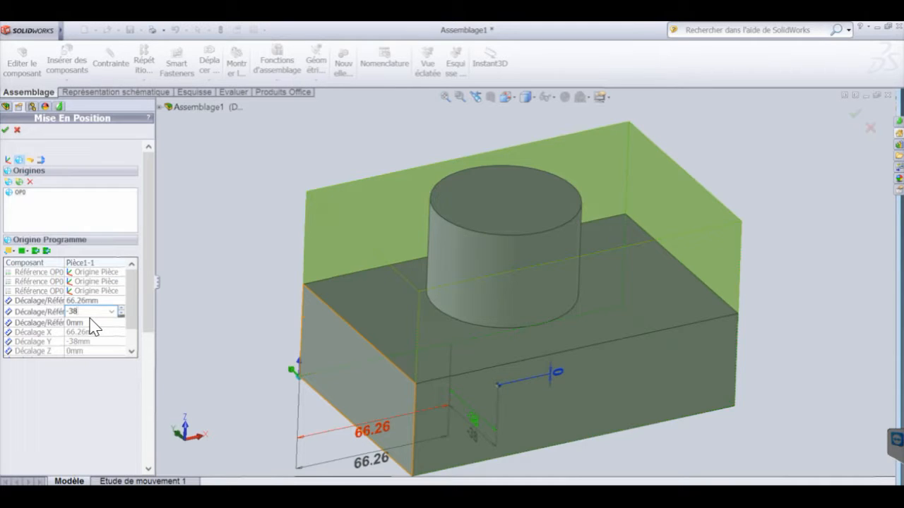
text(.28)
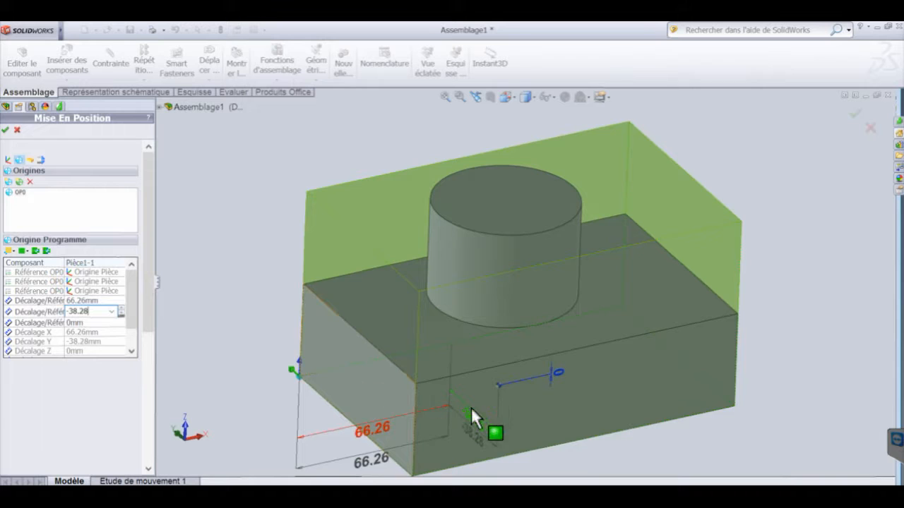
key(Return)
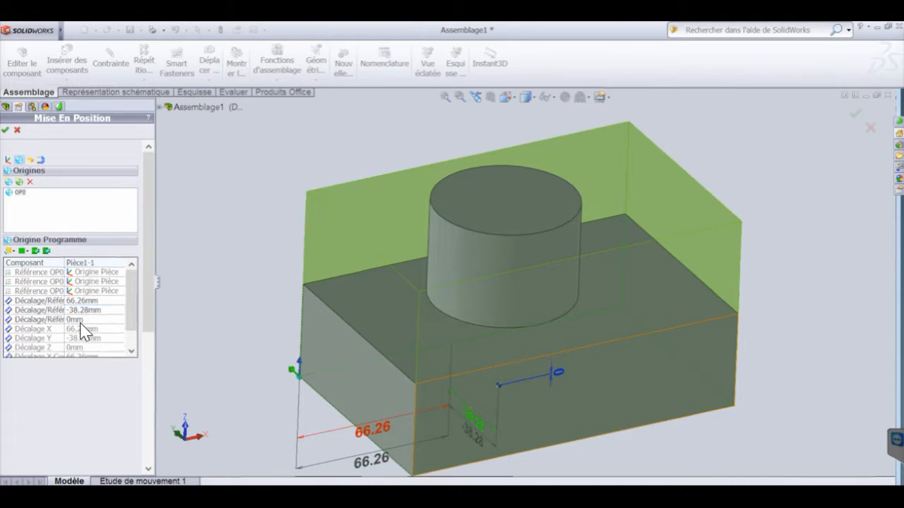
Set the Z offset of OP0 to 80 mm and accept the positioning with the default stock block around the part
click(89, 321)
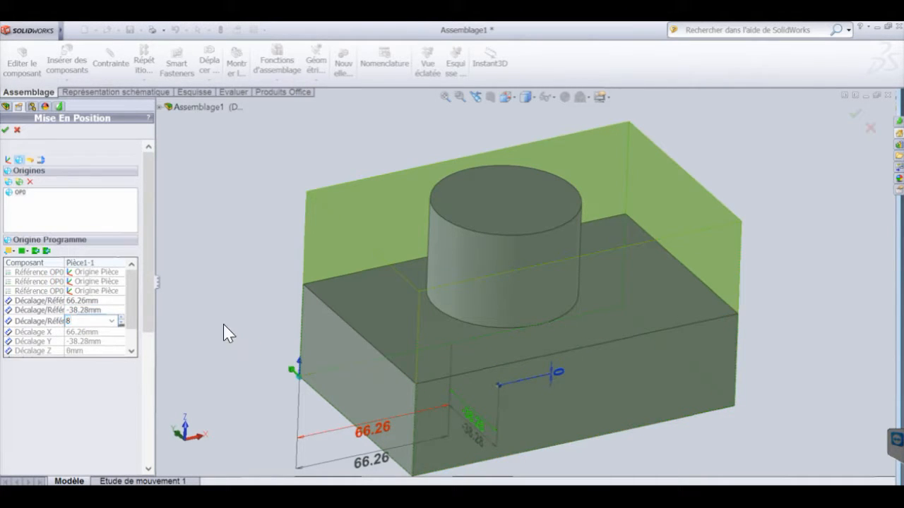
text(80mm)
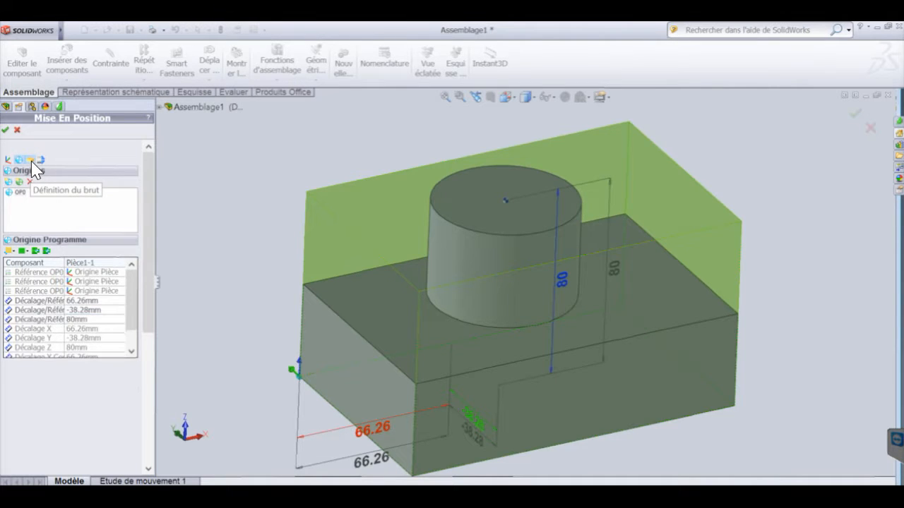
click(30, 160)
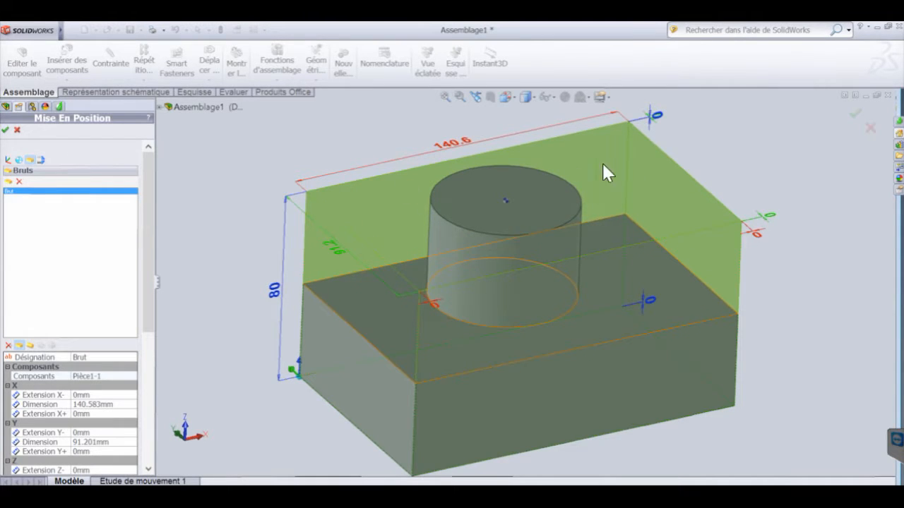
click(6, 131)
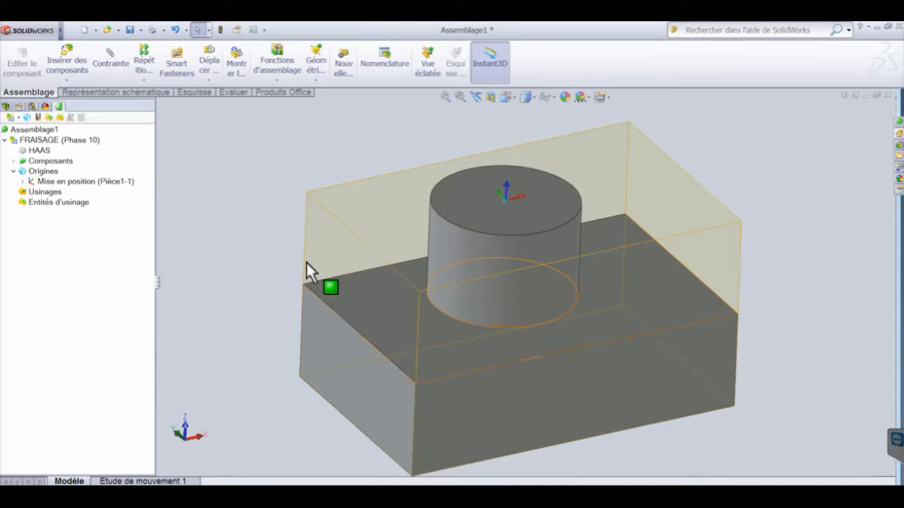
Create a machining entity from the boss's cylindrical face, extending the face selection to the flat face at its base
click(48, 118)
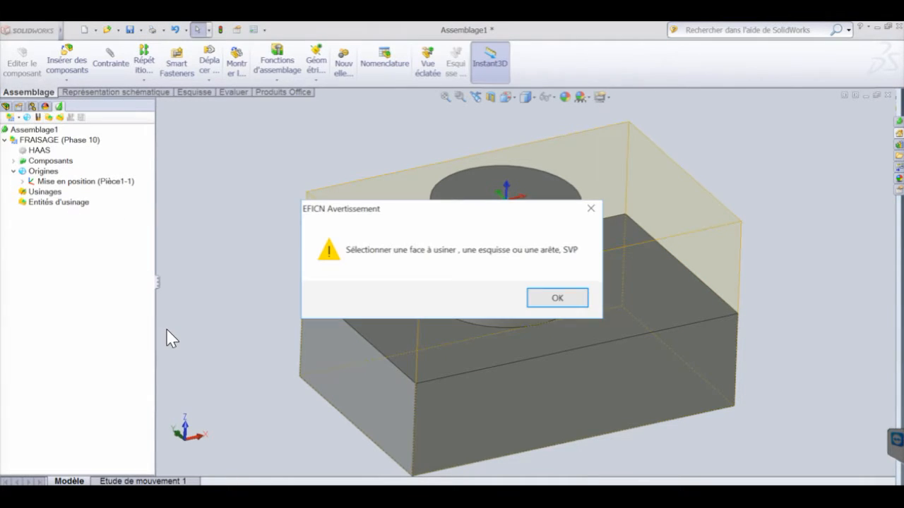
click(551, 299)
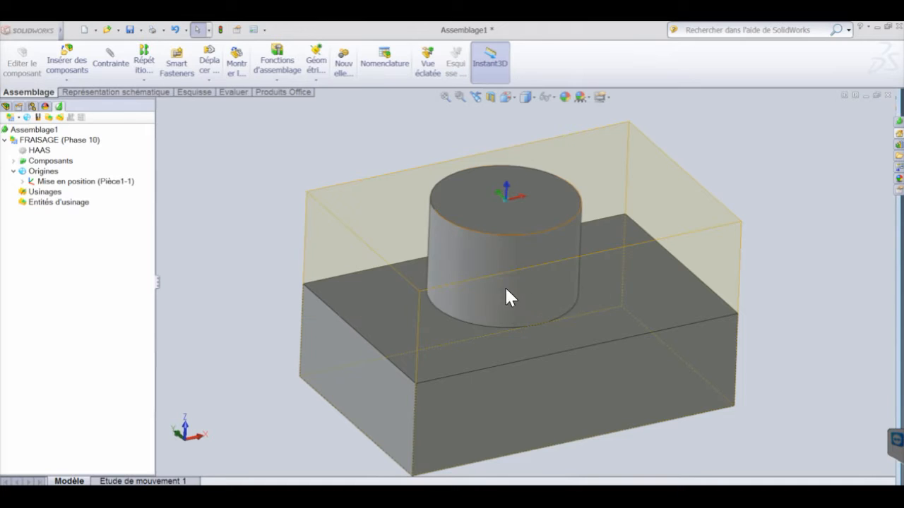
click(467, 254)
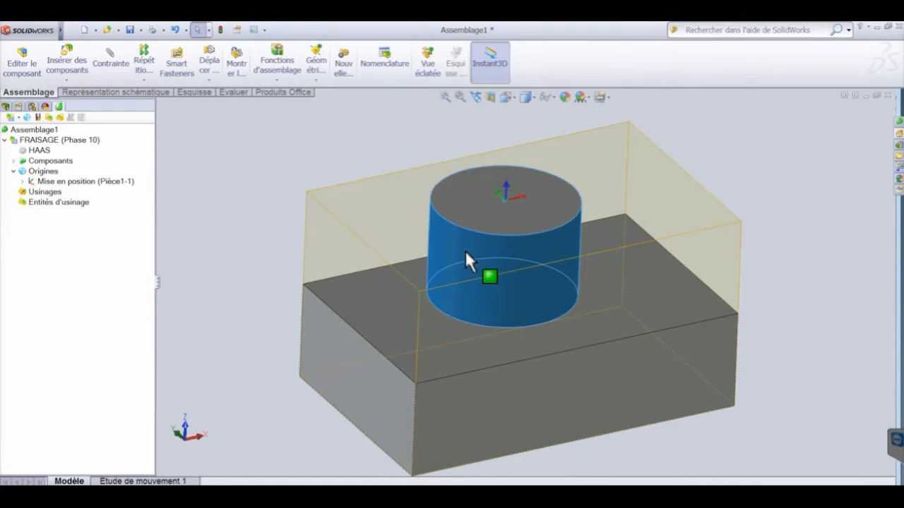
click(47, 118)
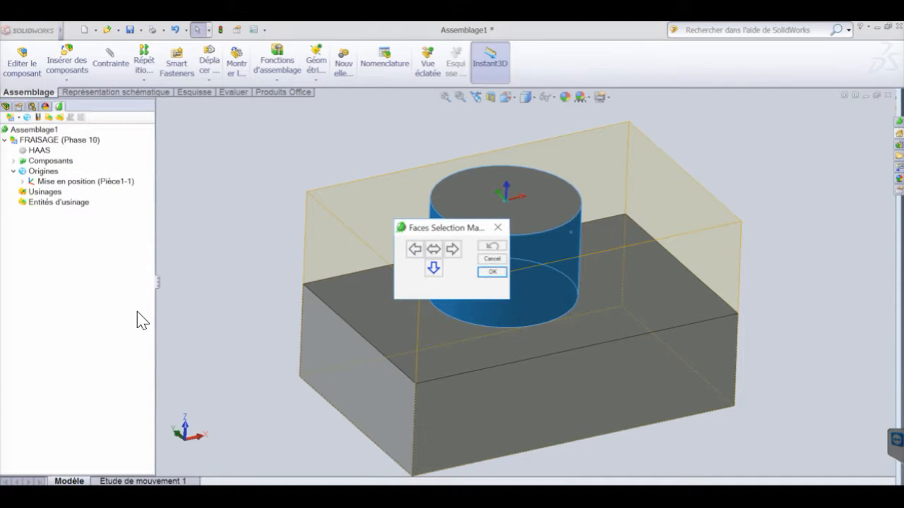
click(434, 267)
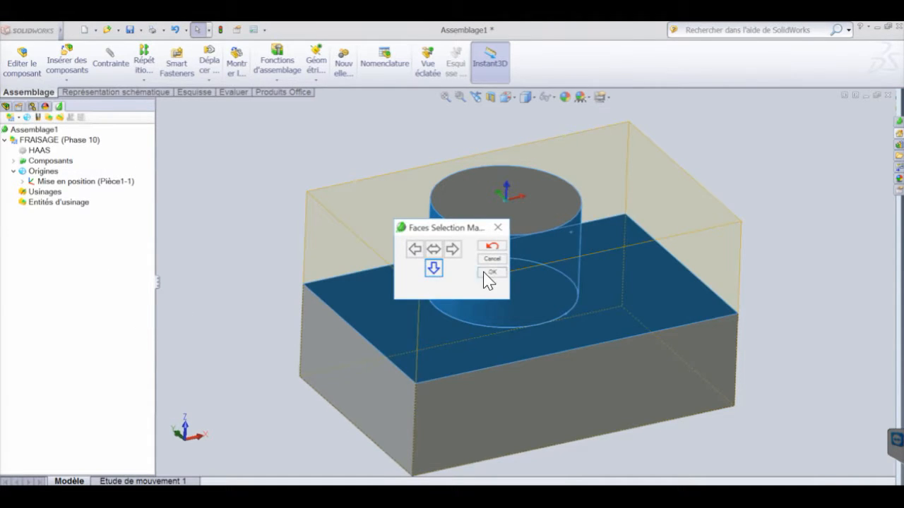
click(491, 274)
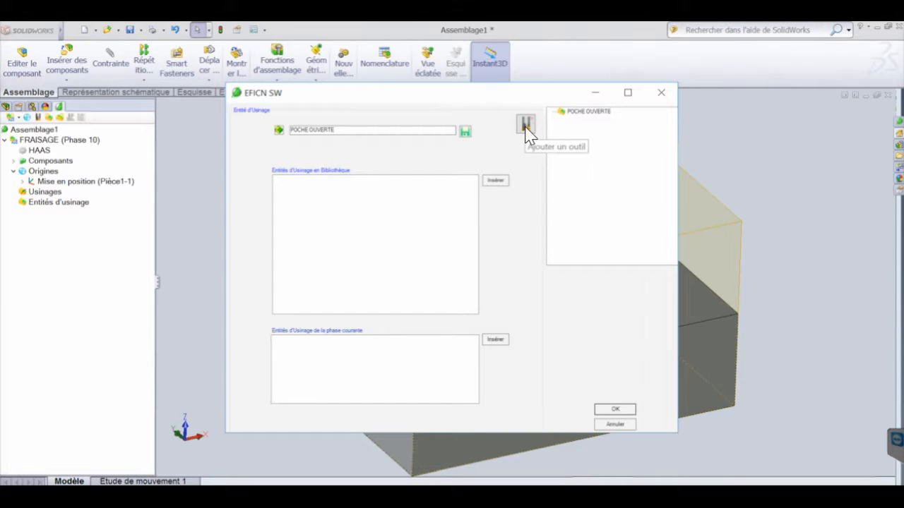
Add the TITEX "Fraise 2 tailles HSS DIN 844K D = 10" solid end mill from the tool library to the FRAISAGE phase
click(524, 130)
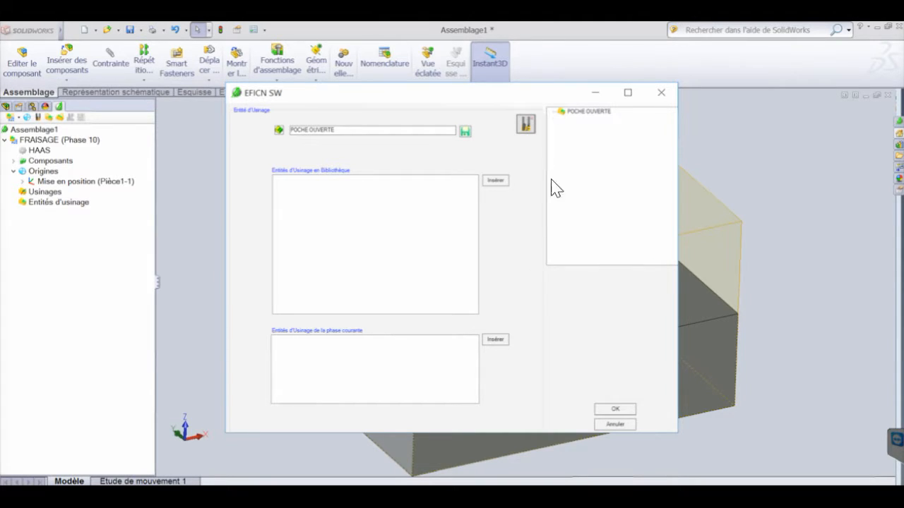
click(527, 125)
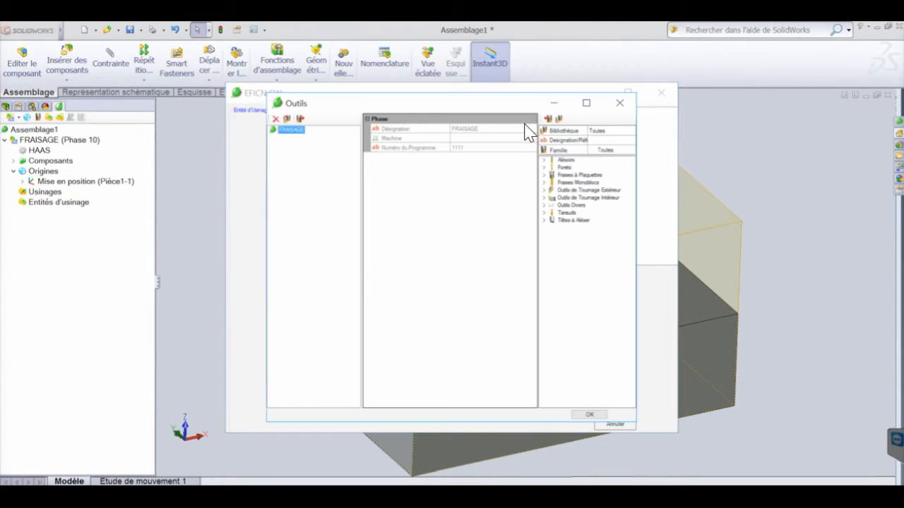
click(544, 183)
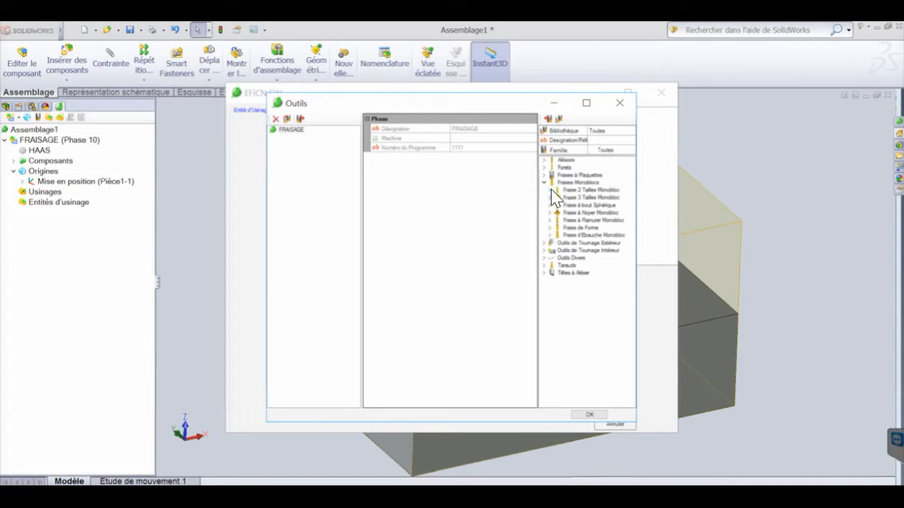
click(551, 189)
click(556, 204)
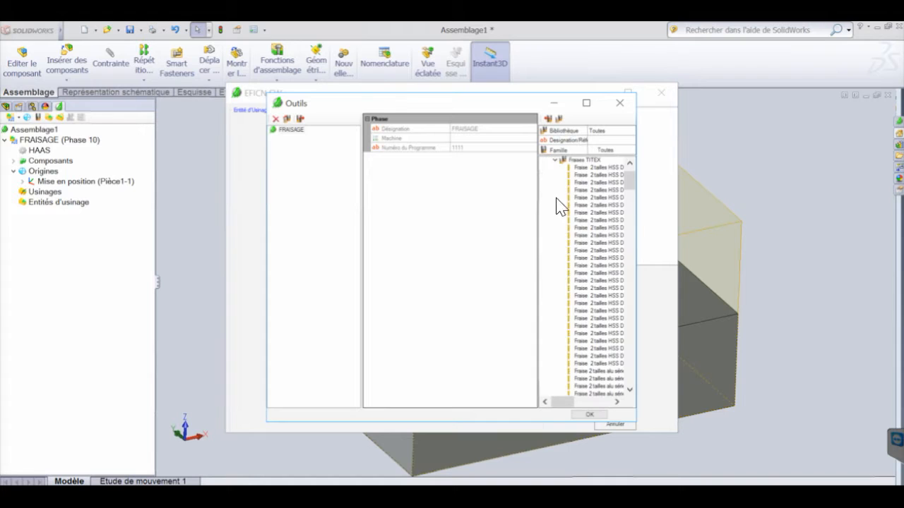
click(592, 170)
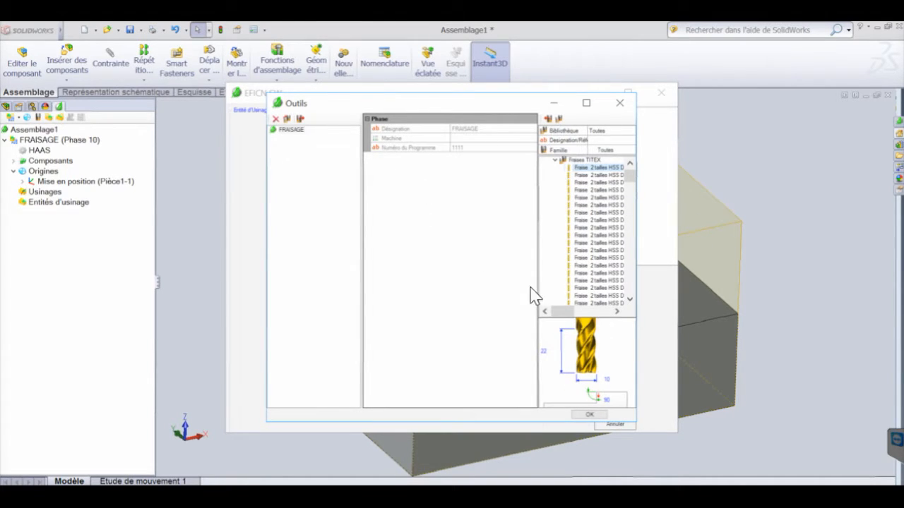
click(548, 118)
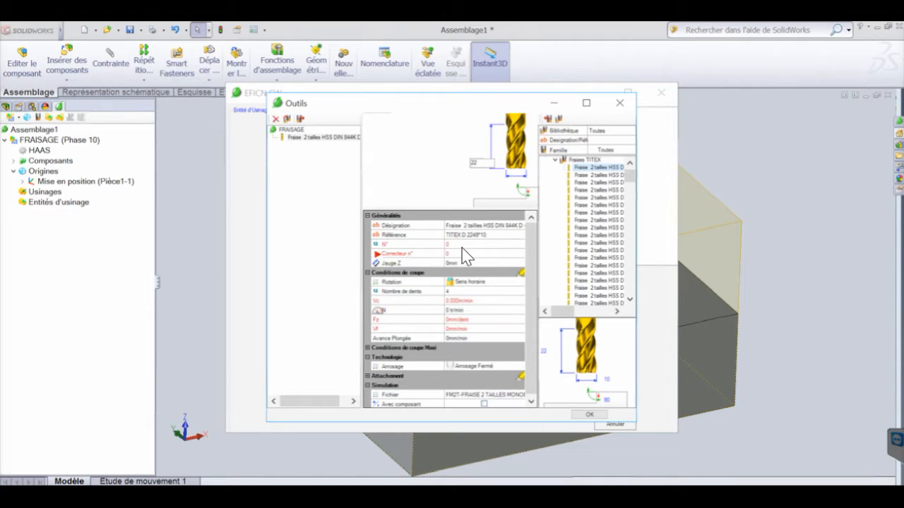
Set both the tool number and the corrector number of the 10 mm end mill to 1
click(468, 245)
text(1)
click(469, 257)
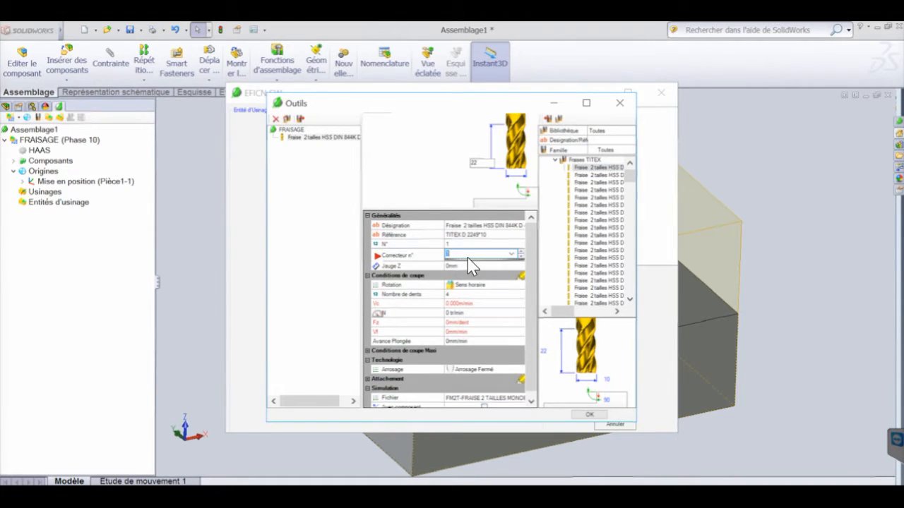
text(1)
Set the end mill's cutting speed Vc to 200 m/min and feed Fz to 0.1 mm per tooth, and accept the tool
click(471, 301)
text(2000)
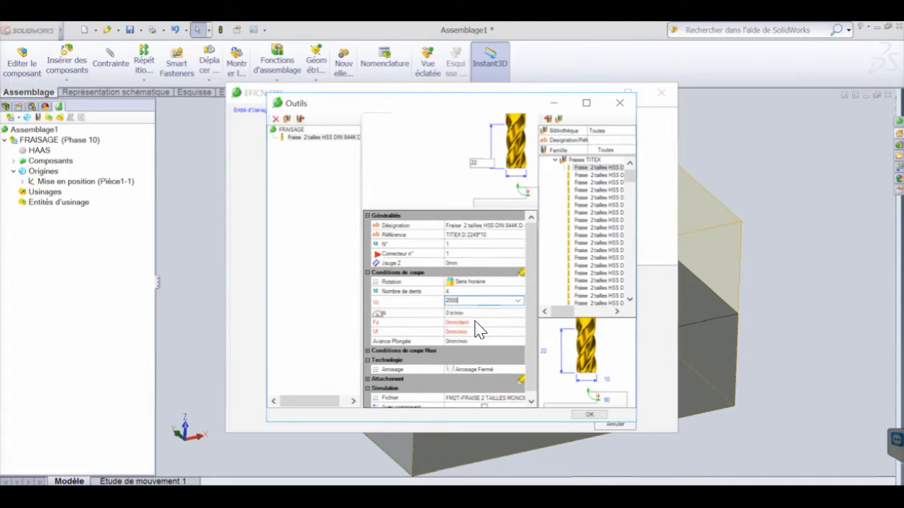
click(474, 322)
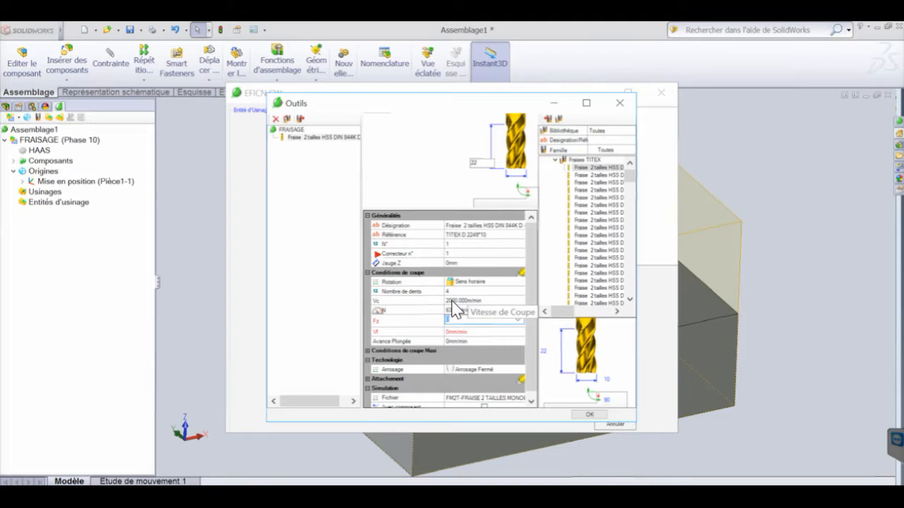
click(459, 301)
text(2)
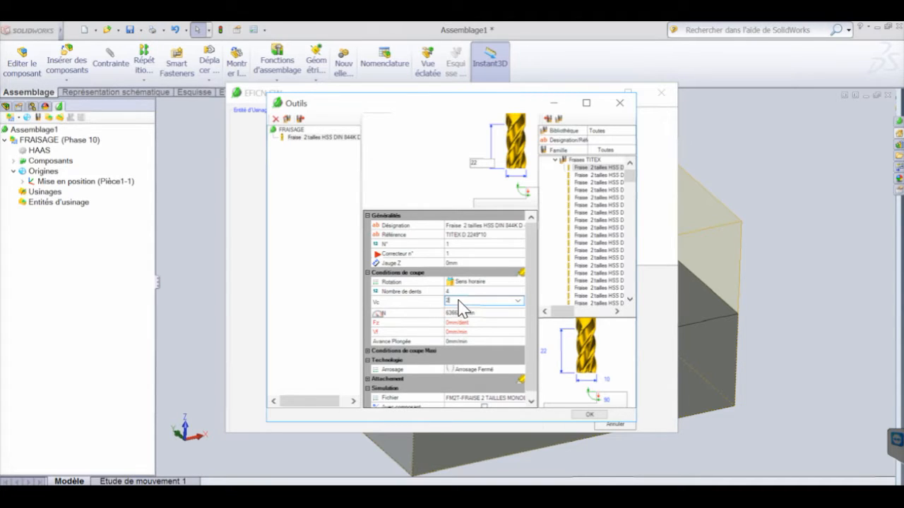
text(00)
click(482, 320)
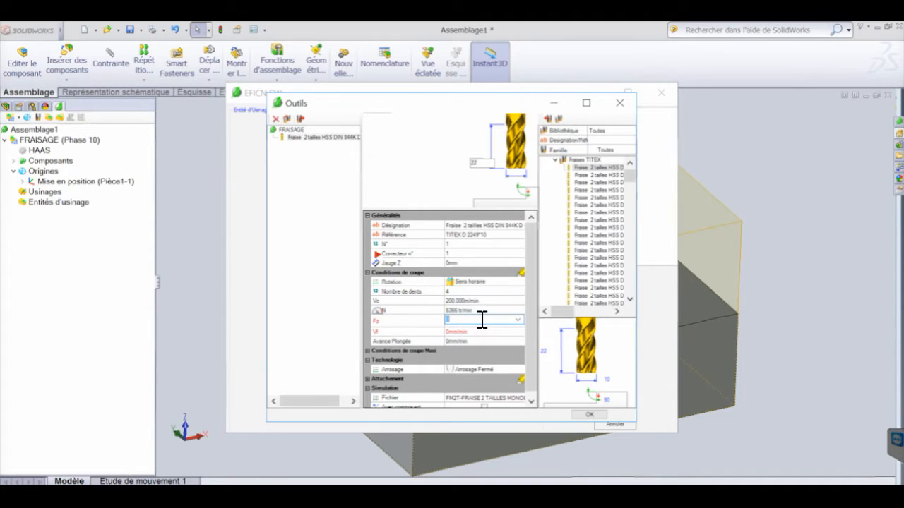
text(0.1)
click(482, 339)
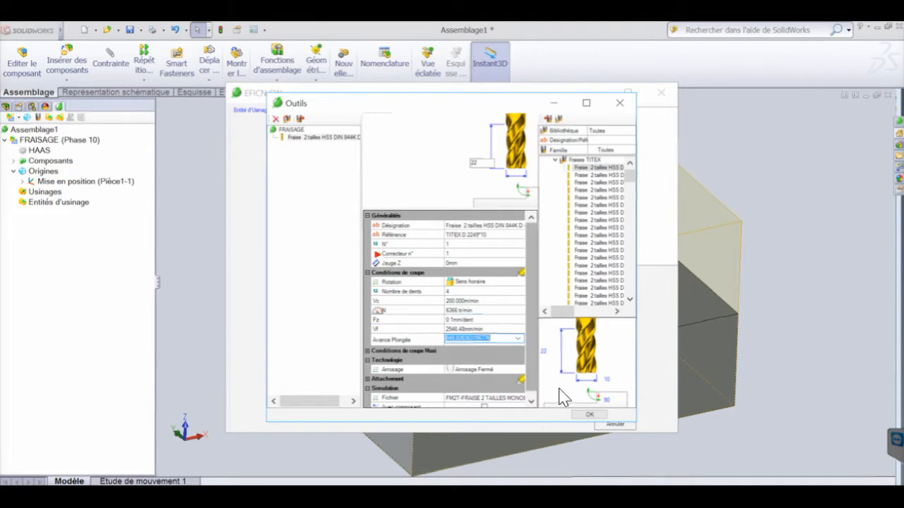
click(591, 415)
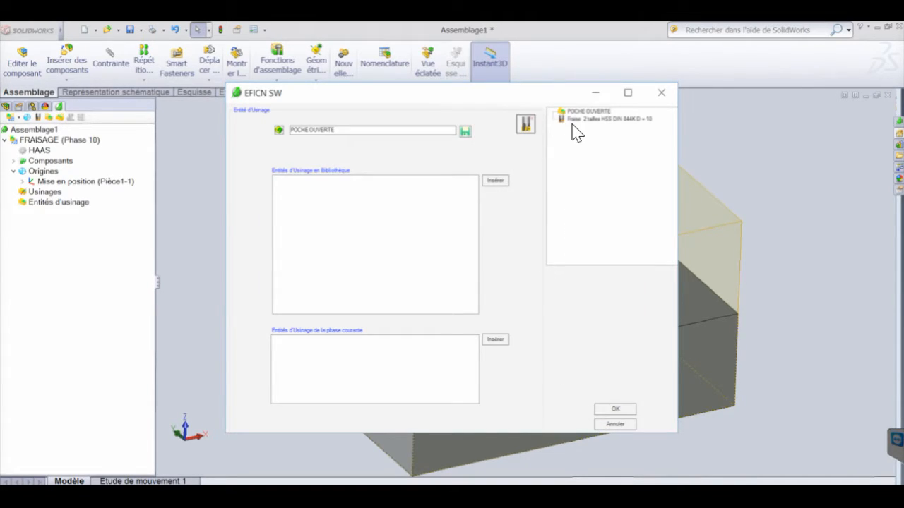
Add an Ebaucher poche roughing operation to the end mill in the POCHE OUVERTE entity
click(583, 120)
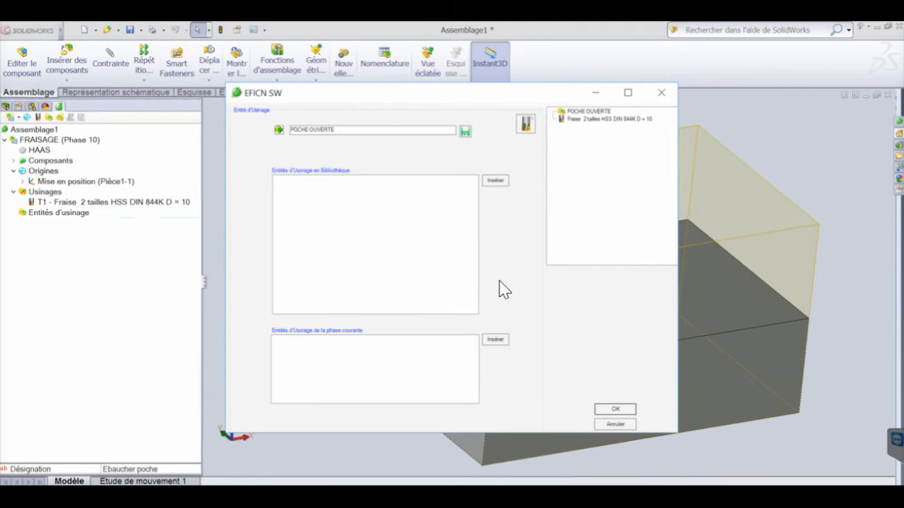
click(590, 119)
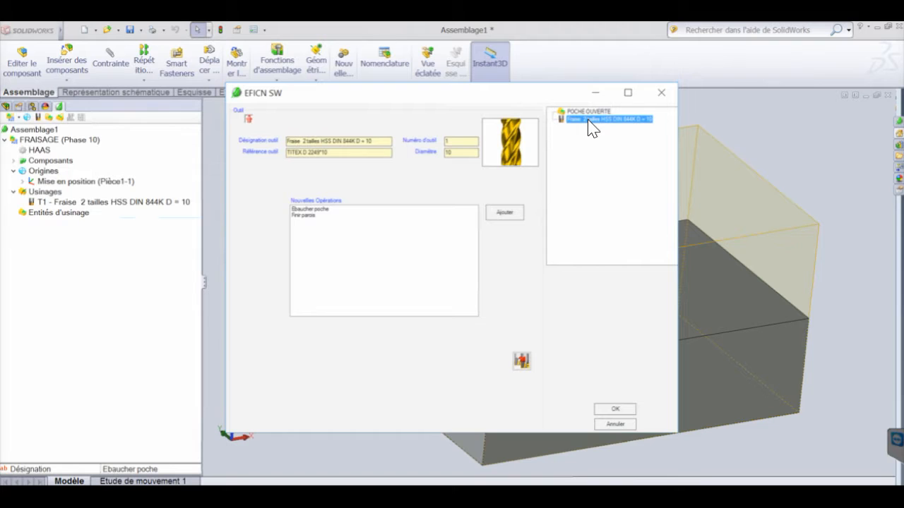
click(314, 215)
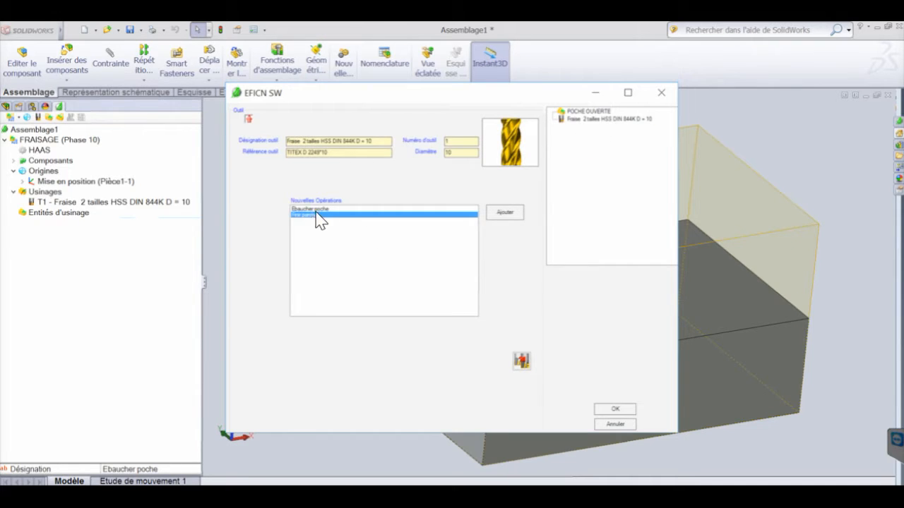
click(325, 209)
click(504, 215)
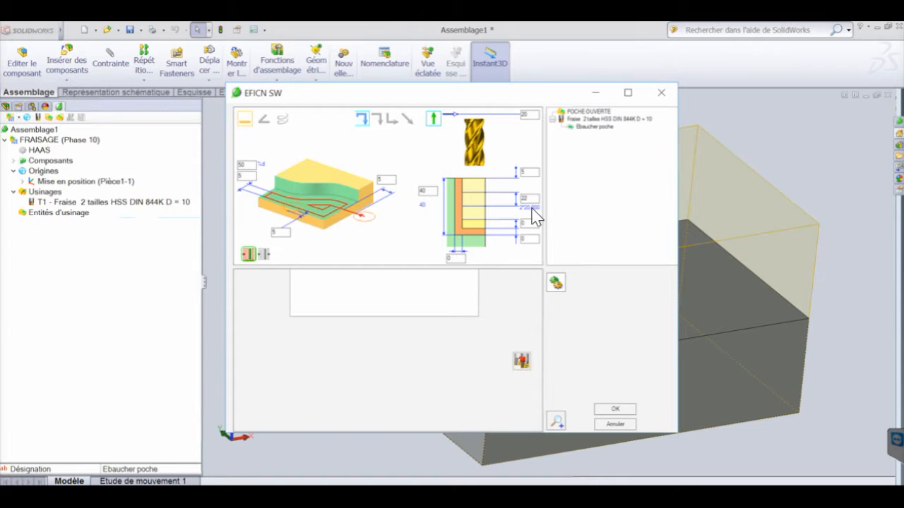
Set the roughing operation's depth per pass to 5 mm and accept the machining entity
double_click(529, 198)
text(1)
key(BackSpace)
text(5)
click(530, 172)
click(609, 409)
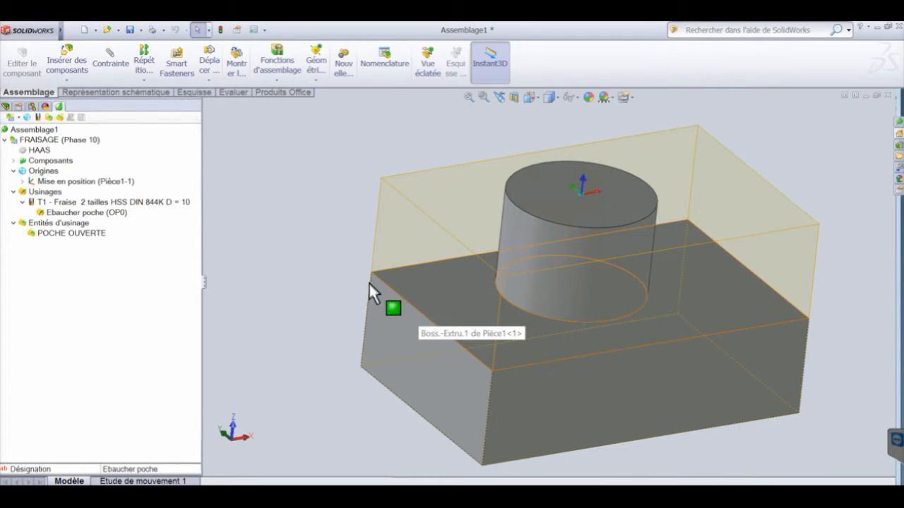
Display the toolpath of the Ebaucher poche operation, open its simulation and exit it
click(92, 212)
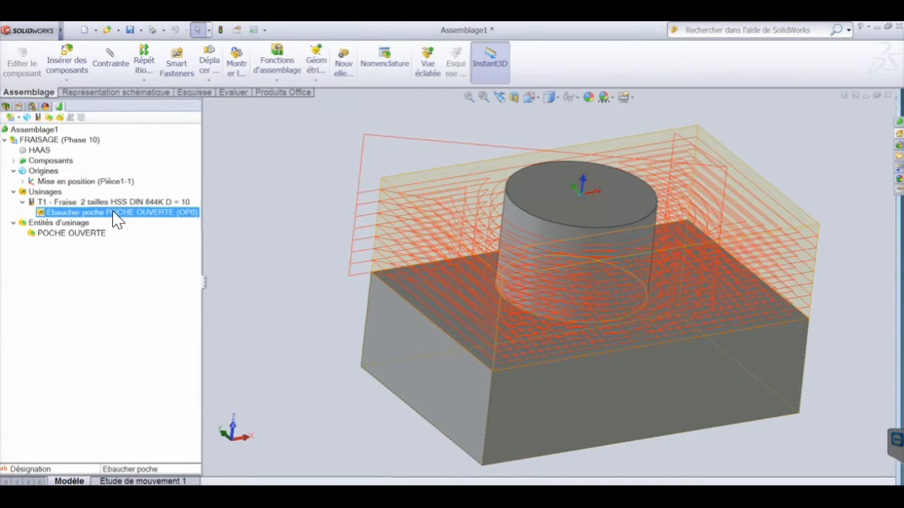
click(70, 117)
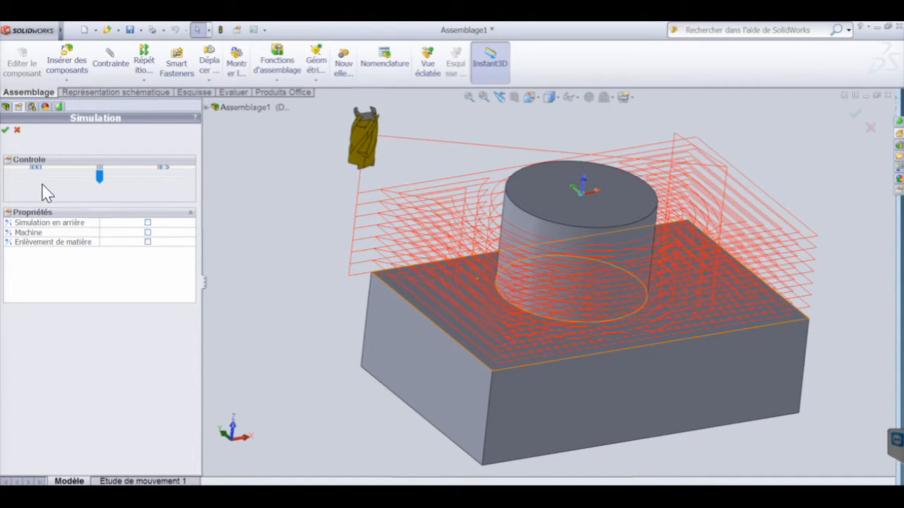
click(17, 132)
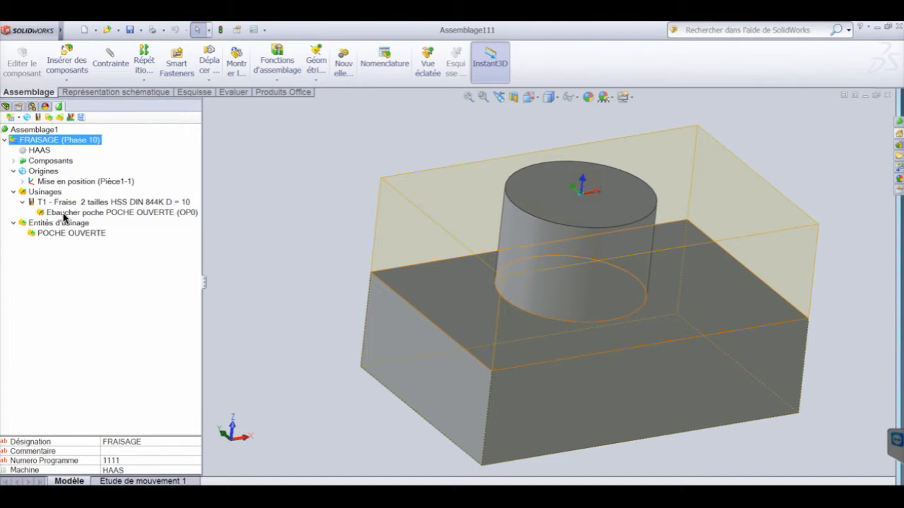
Generate the NC program for the FRAISAGE phase with the proposed offset number and enlarge the program window
click(82, 118)
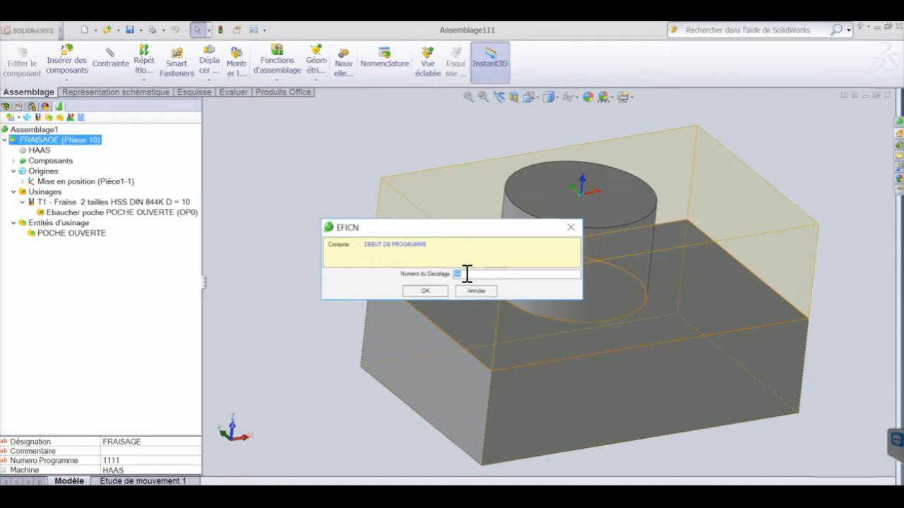
click(426, 290)
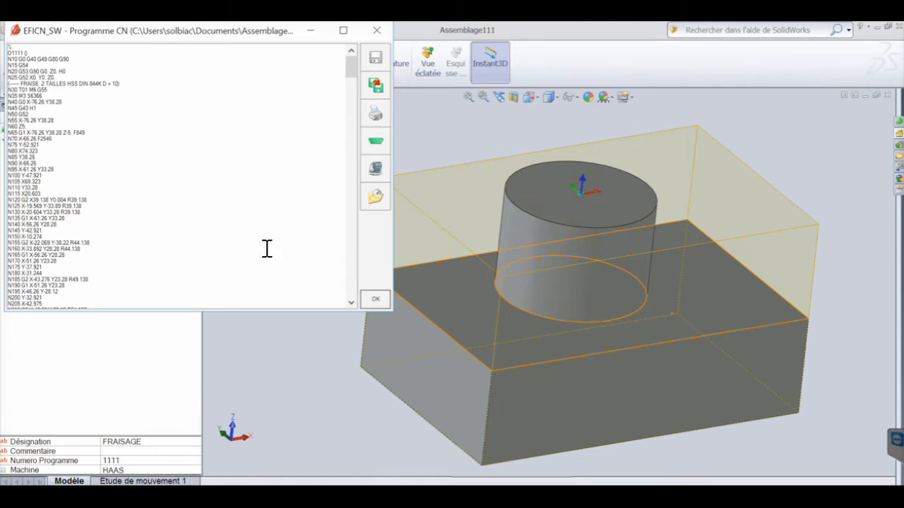
click(344, 30)
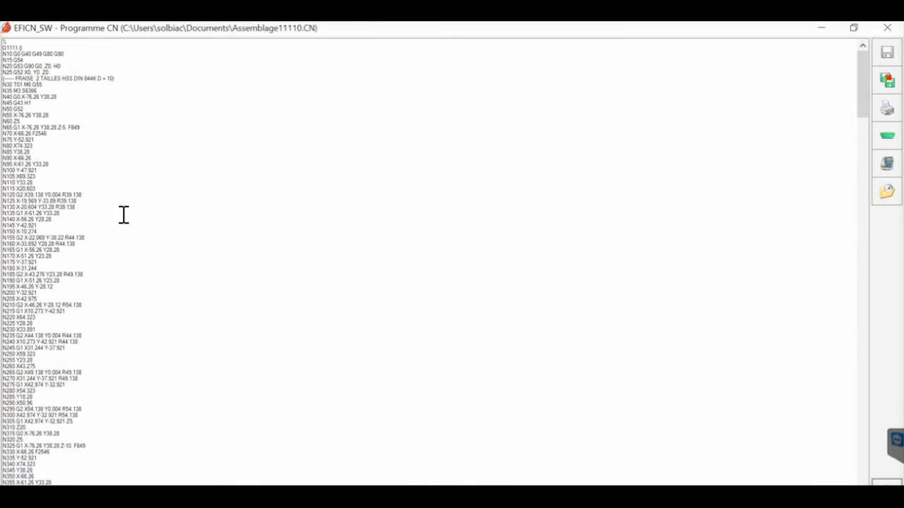
Examine the G54 offset, the G52 X0 Y0 Z0 block and the G55 code in the tool-change block, and close the NC program
double_click(18, 61)
text(G54)
drag(14, 73, 56, 72)
drag(24, 60, 13, 62)
drag(46, 84, 34, 84)
click(887, 28)
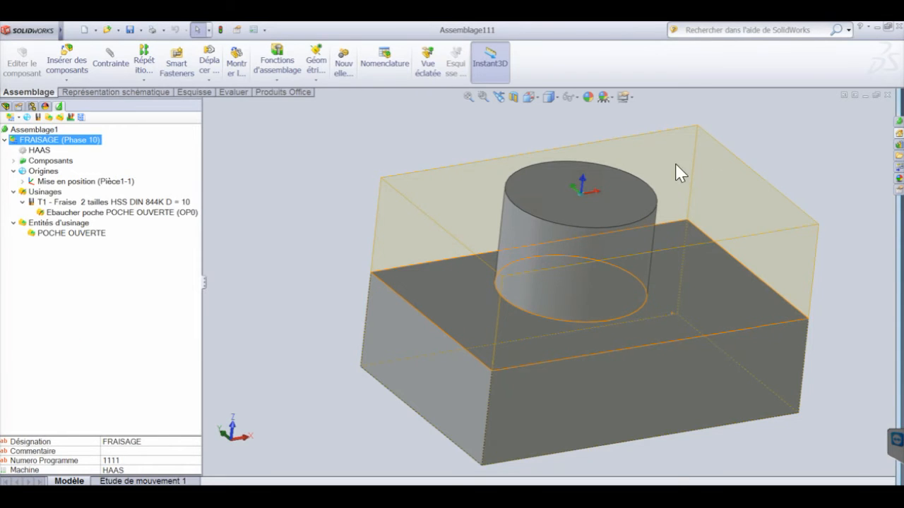